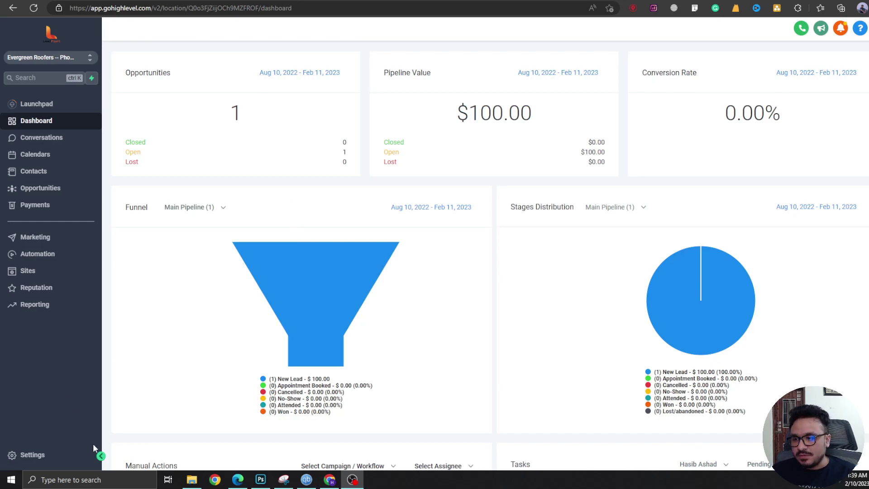
Disable Evergreen Roofers' built-in missed call text back in Business Profile and save the setting.
click(32, 454)
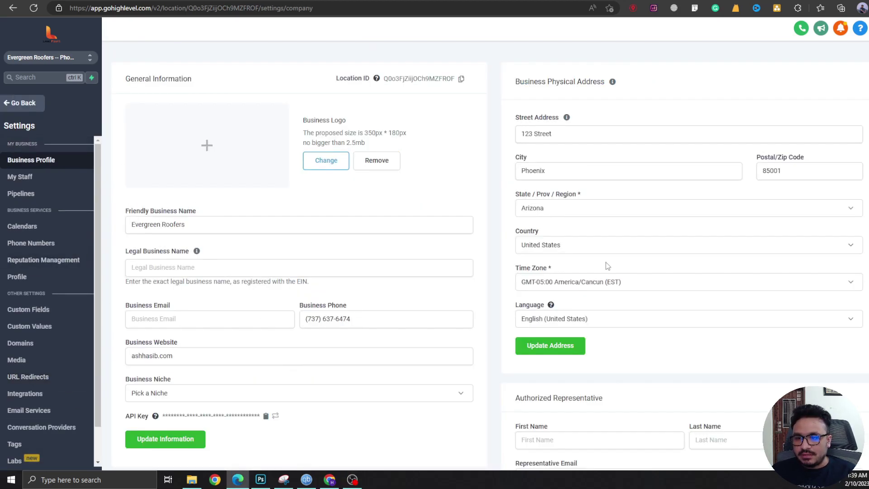
scroll(482, 272, down, 3)
scroll(503, 301, down, 4)
scroll(506, 303, down, 3)
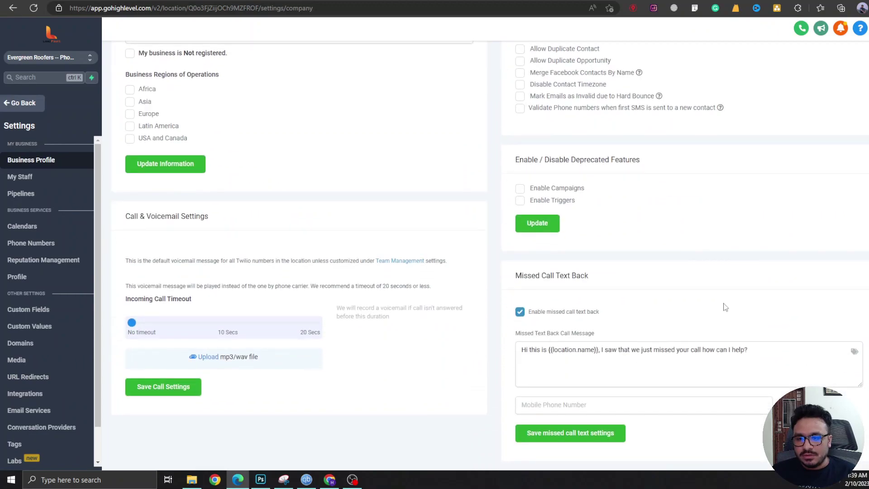
drag(516, 279, 591, 281)
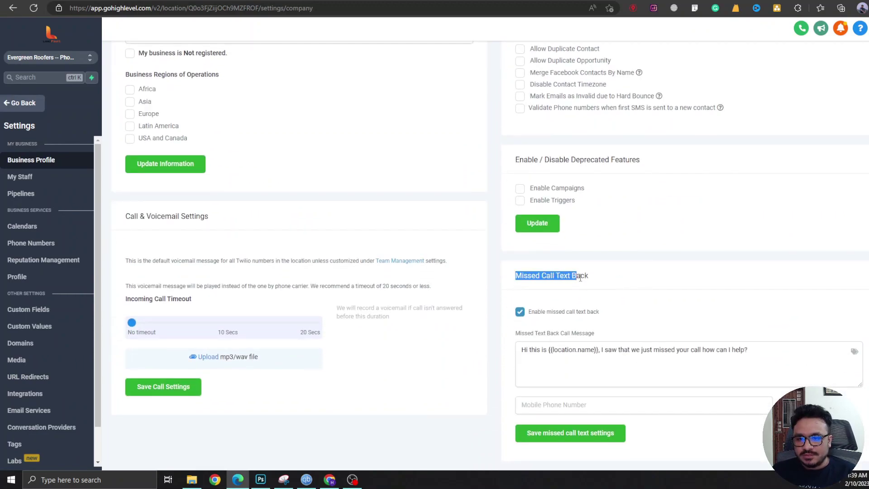
click(549, 293)
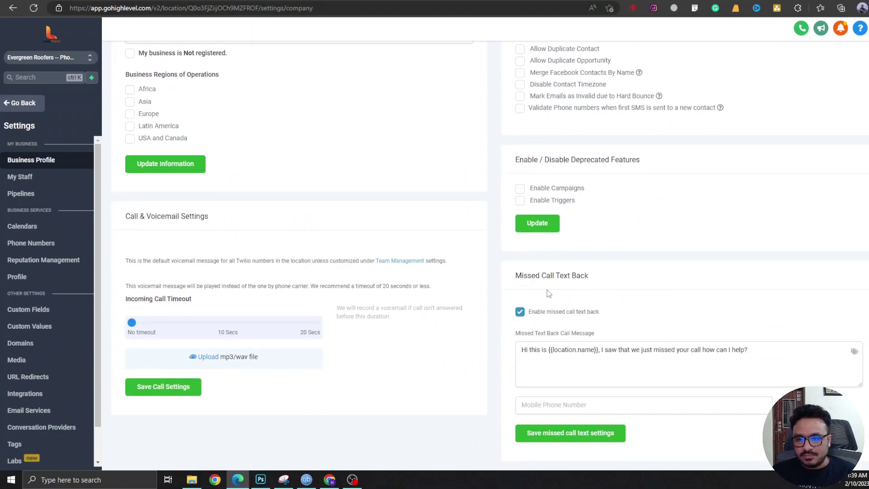
click(521, 312)
click(520, 359)
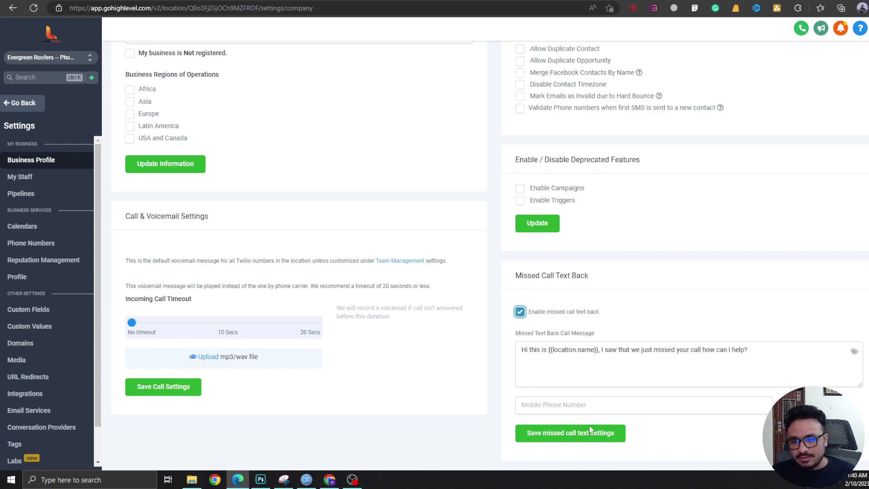
scroll(590, 429, up, 1)
click(519, 380)
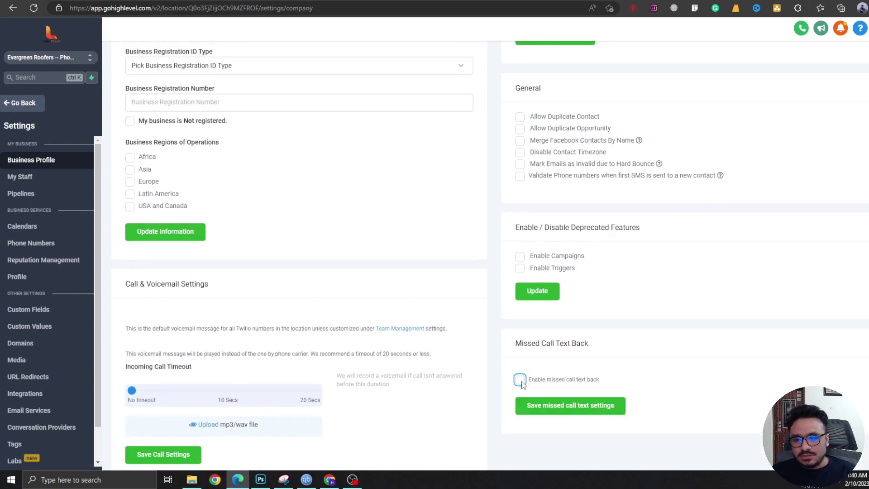
scroll(509, 390, up, 2)
scroll(498, 397, up, 4)
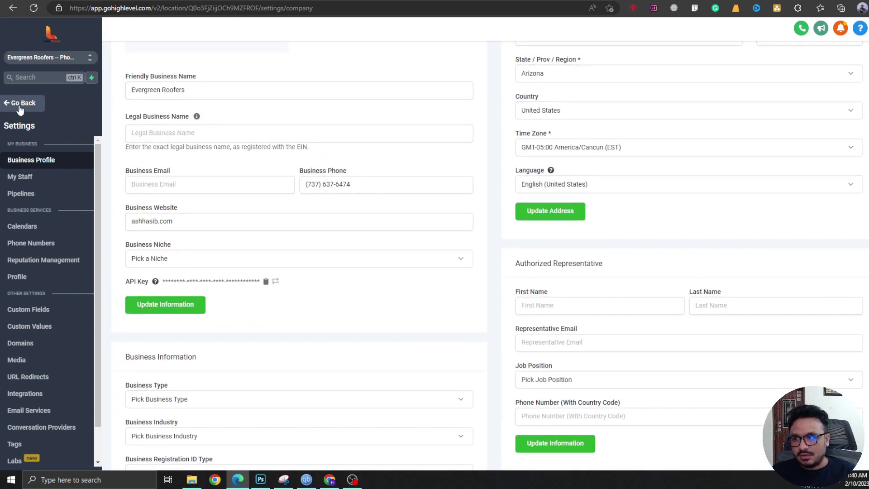
scroll(637, 310, down, 3)
scroll(621, 337, down, 3)
click(574, 385)
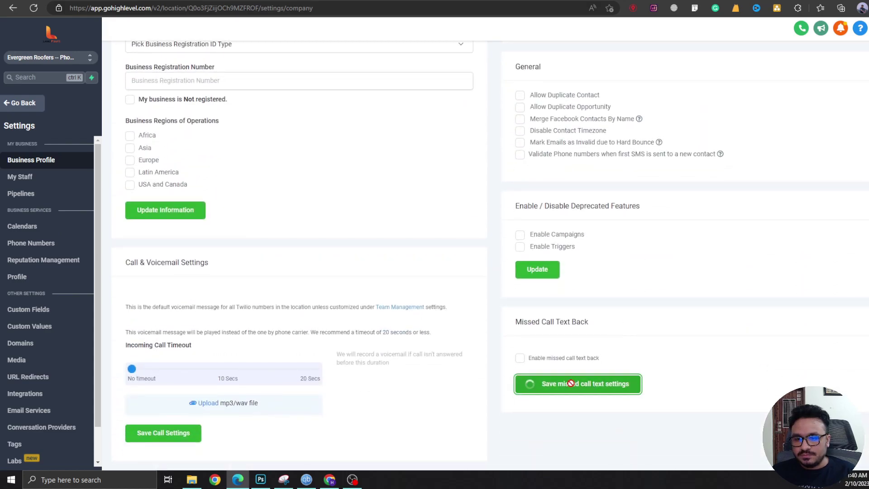
Create a blank workflow from scratch and begin renaming it to Missed Call Text Back.
click(21, 106)
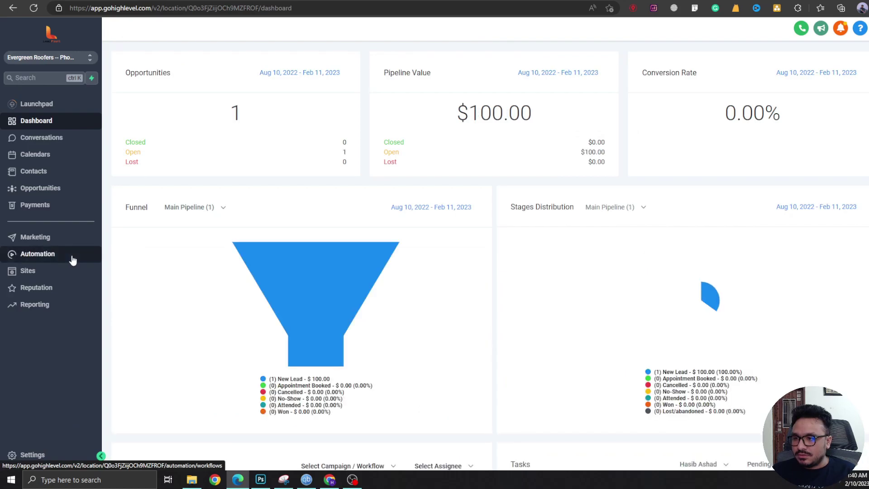
click(72, 260)
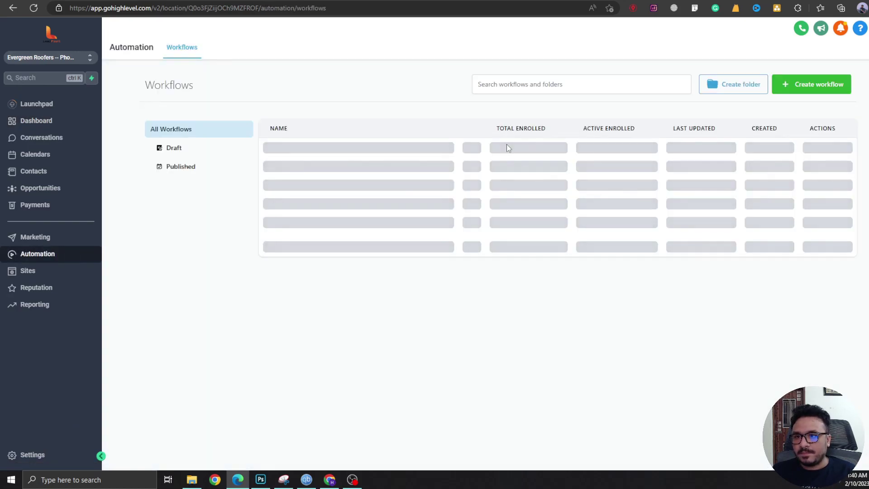
click(815, 84)
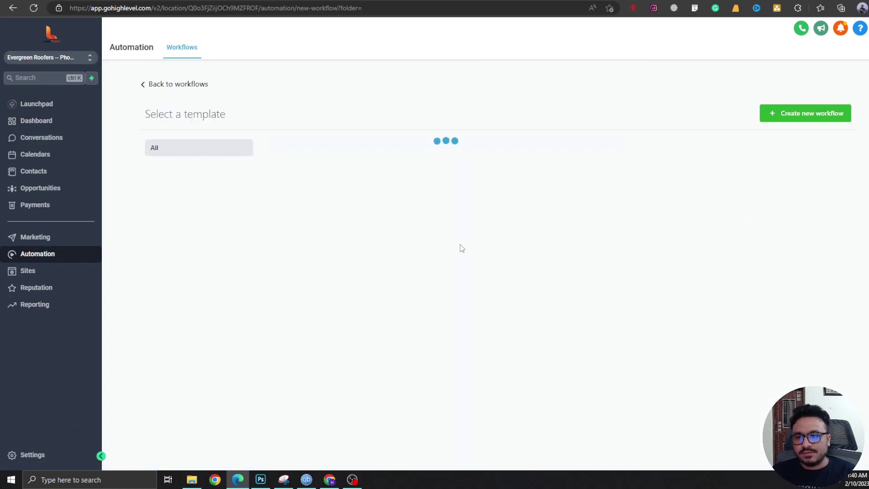
click(403, 250)
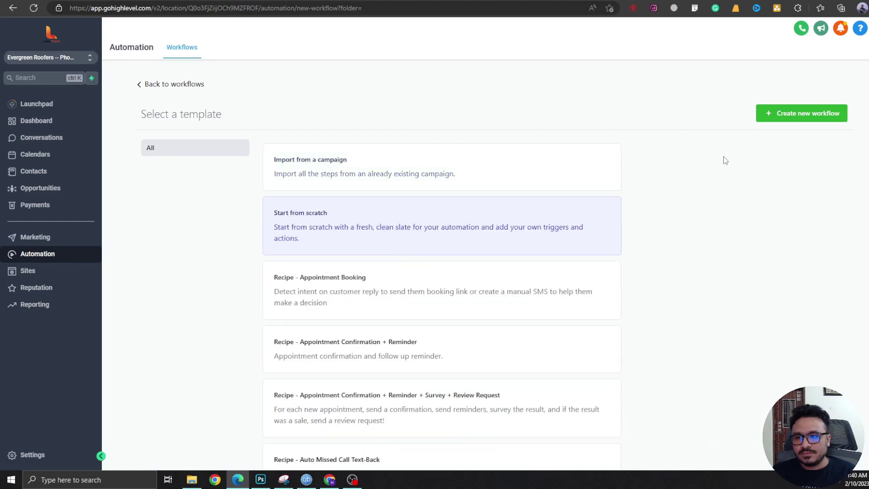
click(785, 115)
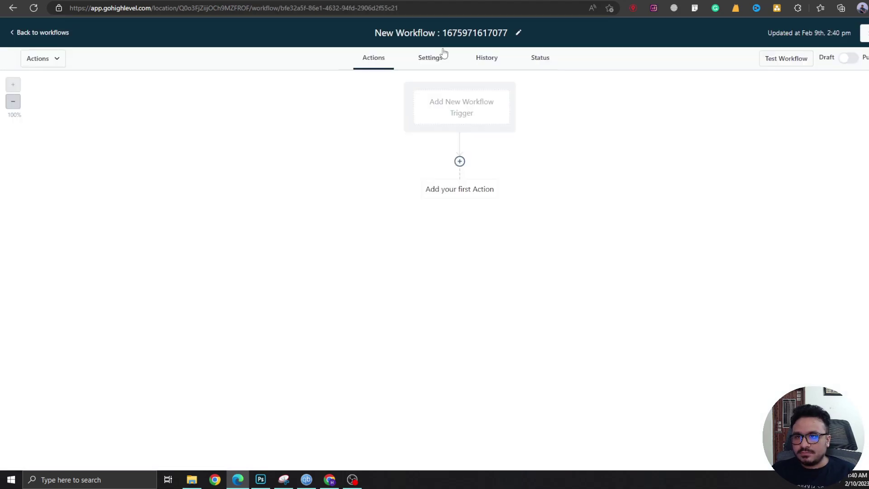
double_click(442, 49)
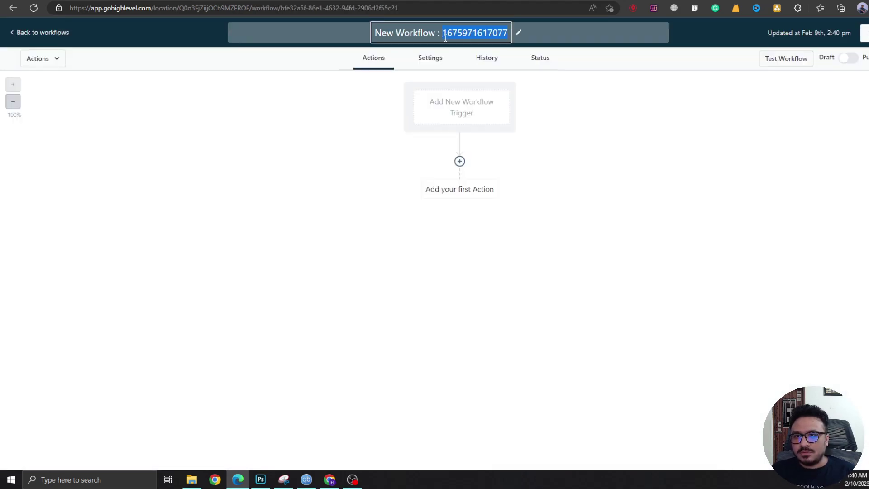
key(ctrl+a)
text(Missed C)
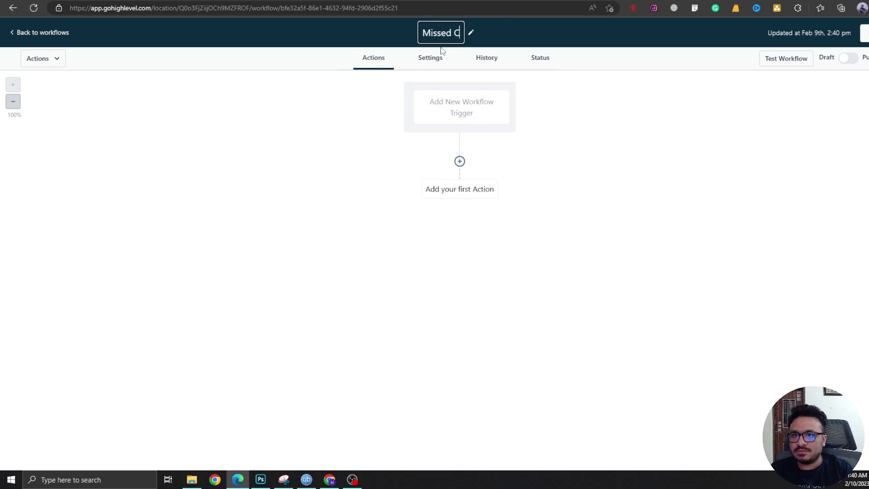
text(all Text Bac)
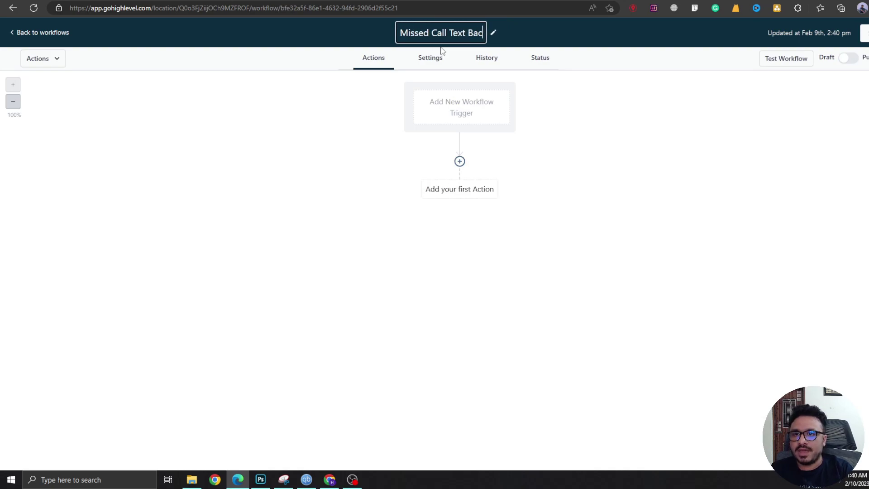
text(k)
Add a Call Status trigger with a Call Direction filter set to Incoming.
click(626, 128)
click(461, 126)
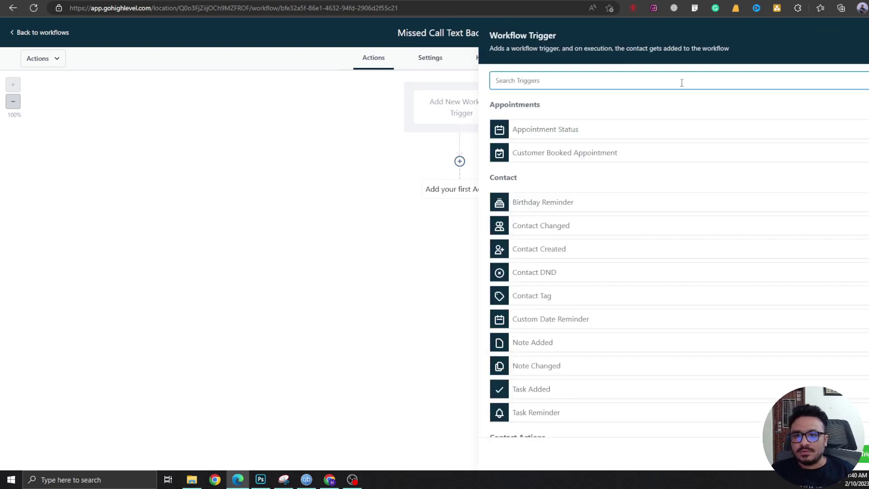
text(call)
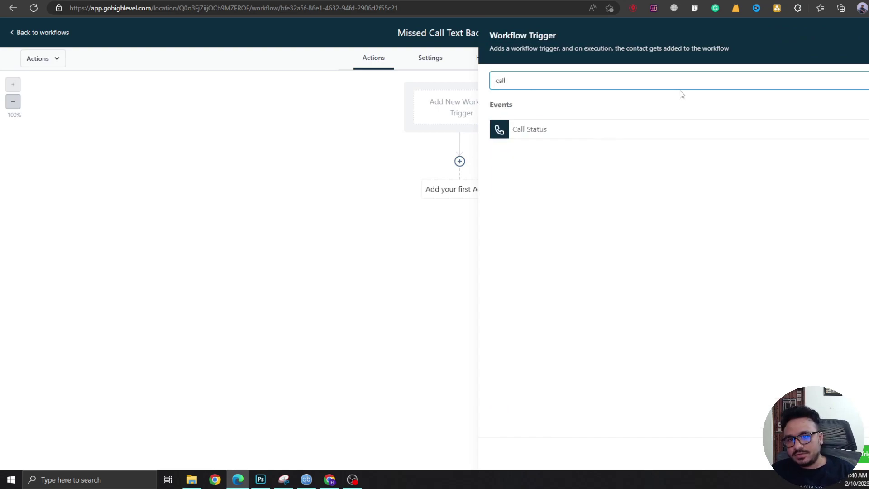
click(663, 136)
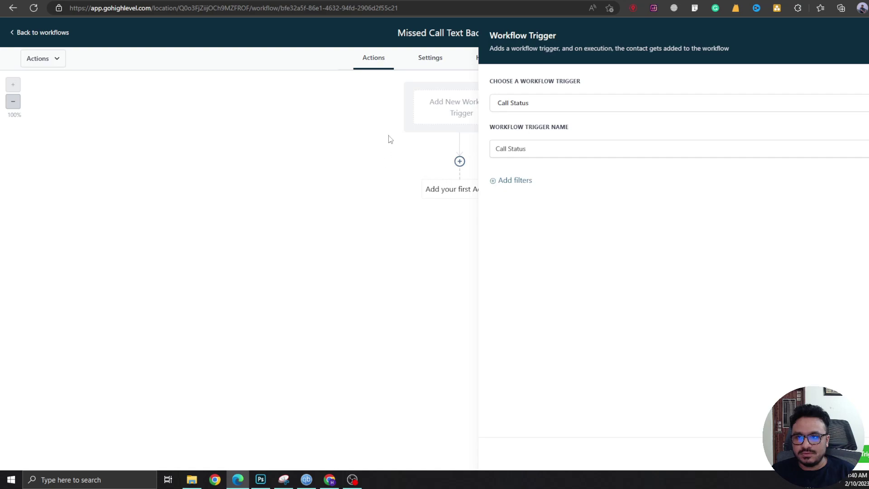
click(519, 182)
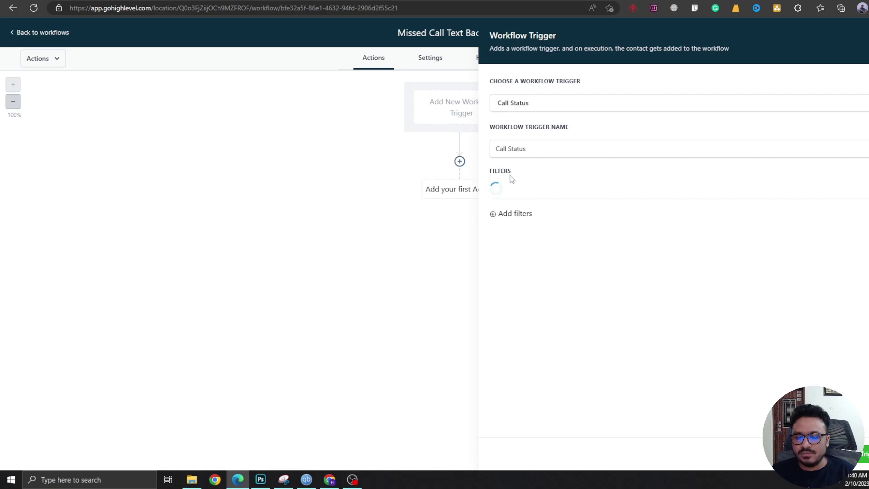
click(515, 193)
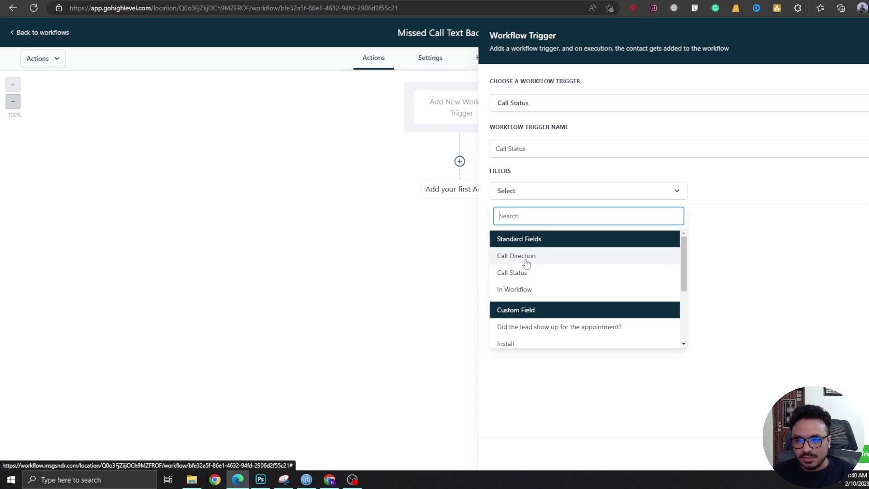
click(527, 264)
click(752, 193)
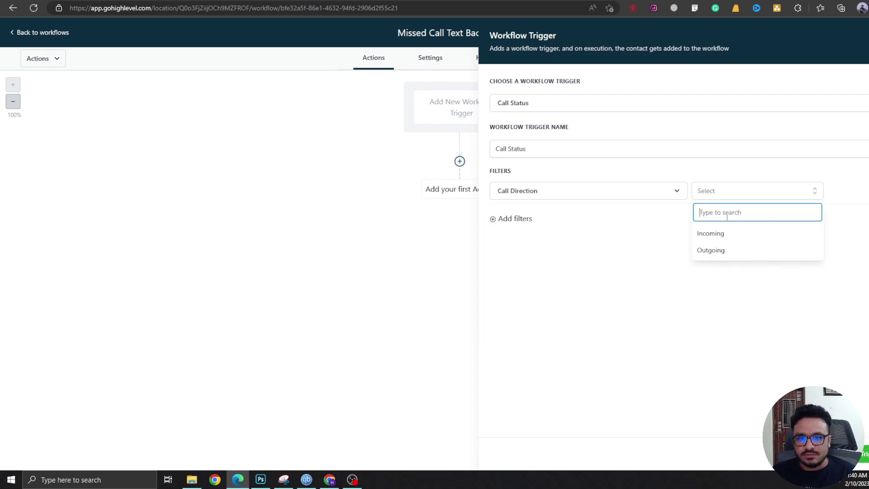
click(715, 236)
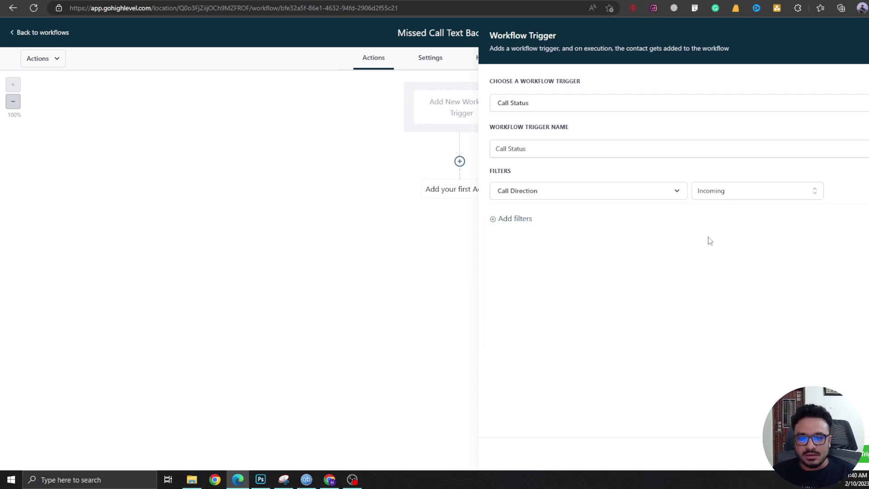
Add a second trigger filter limiting Call Status to no-answer.
click(516, 223)
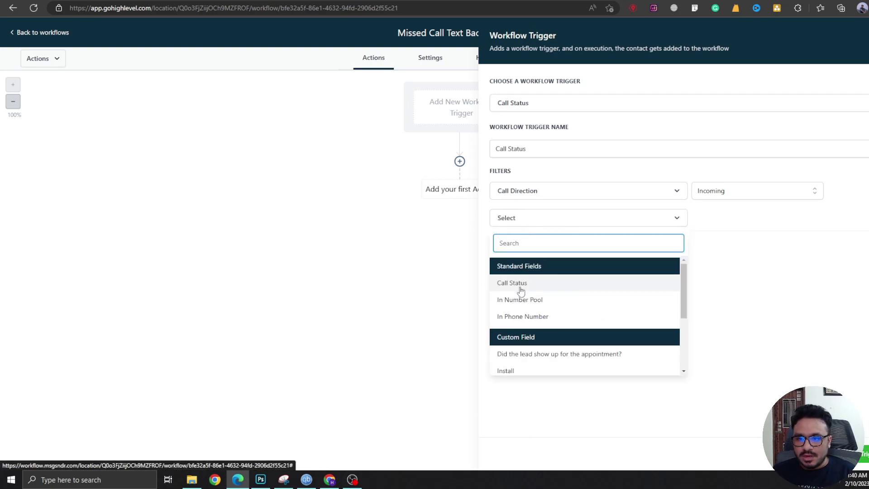
click(520, 285)
click(722, 218)
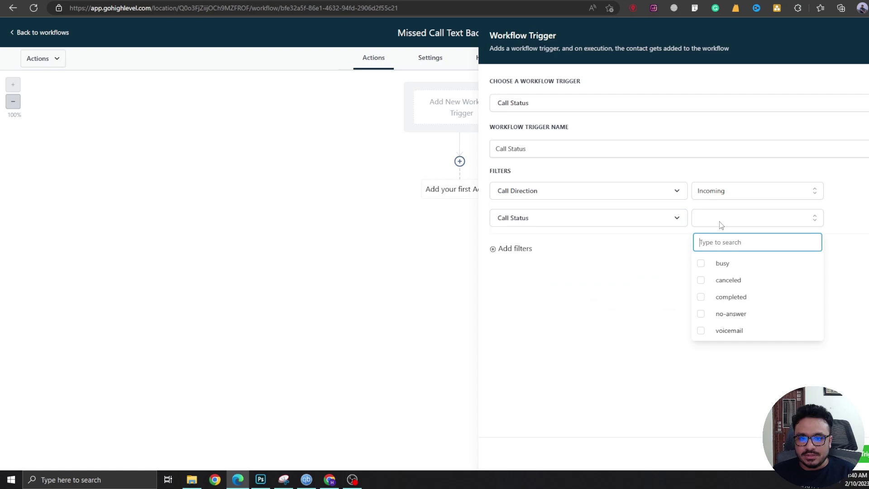
click(703, 312)
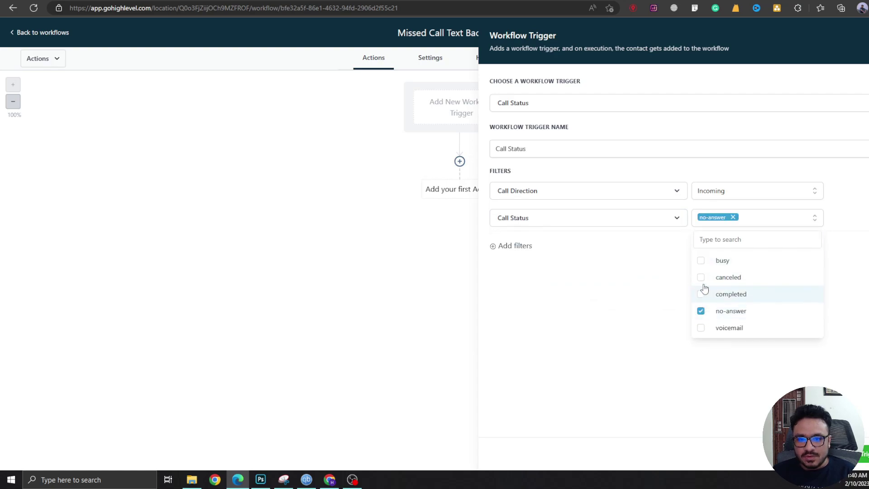
click(701, 262)
click(701, 263)
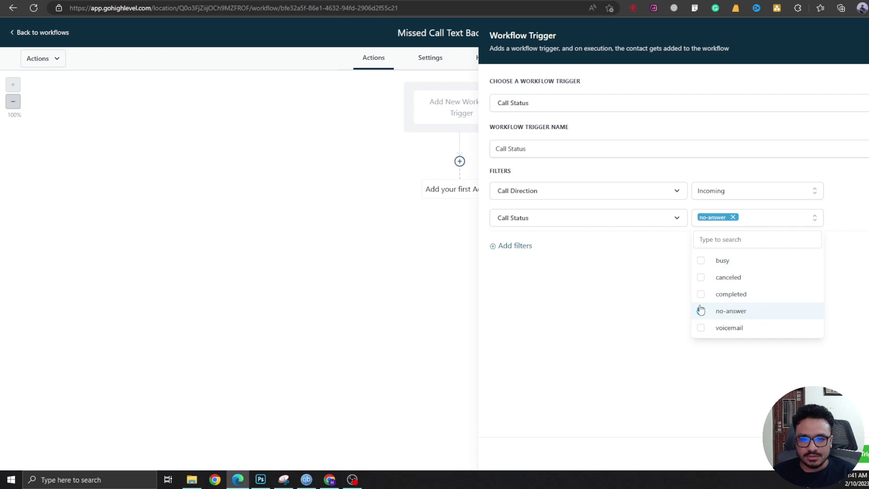
Save the trigger and add a Send SMS action saying 'sorry I missed your call'.
click(579, 393)
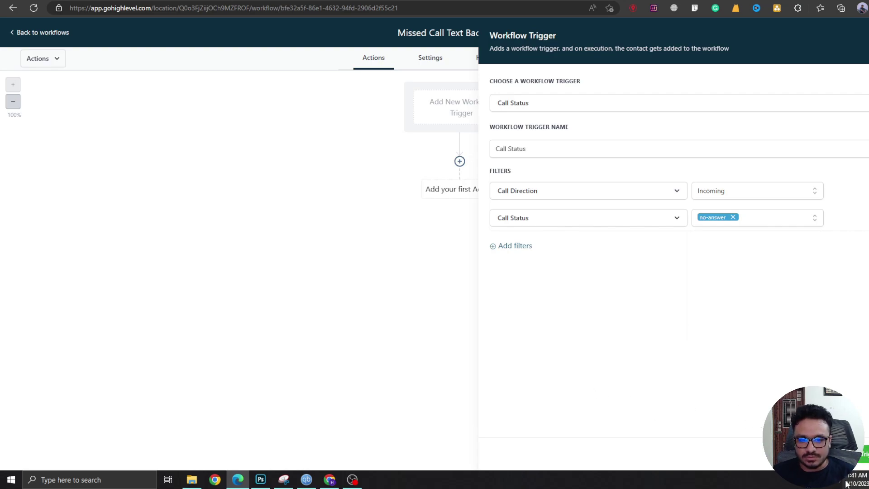
click(864, 455)
click(459, 178)
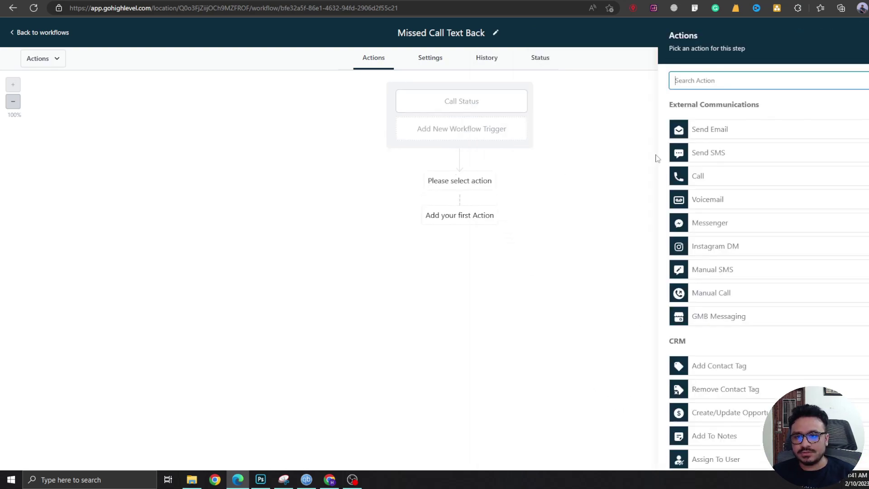
click(728, 153)
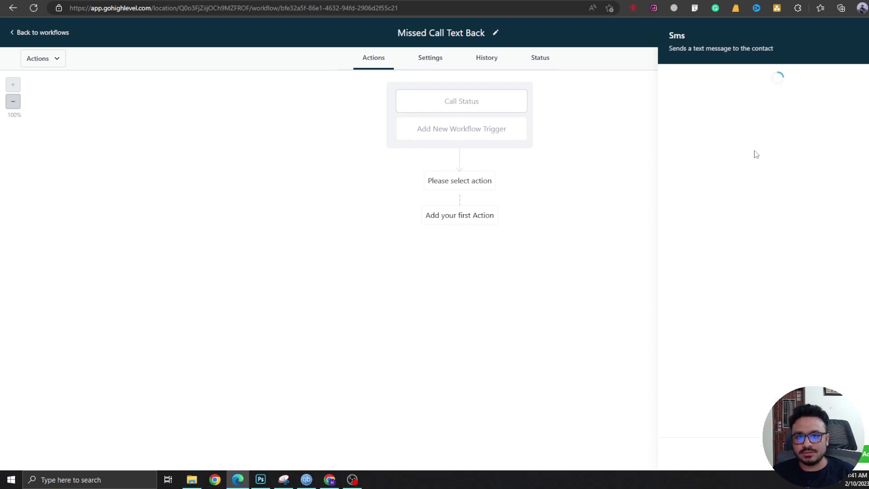
click(726, 235)
text(Hey, sorry I missed your call. When's a good time to call back?)
click(862, 455)
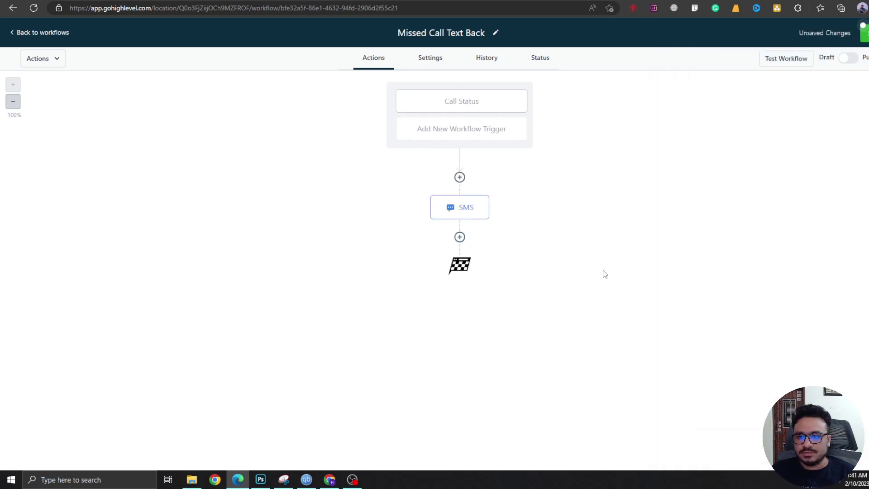
Switch the trigger's Call Status filter from no-answer to busy and save it.
click(463, 102)
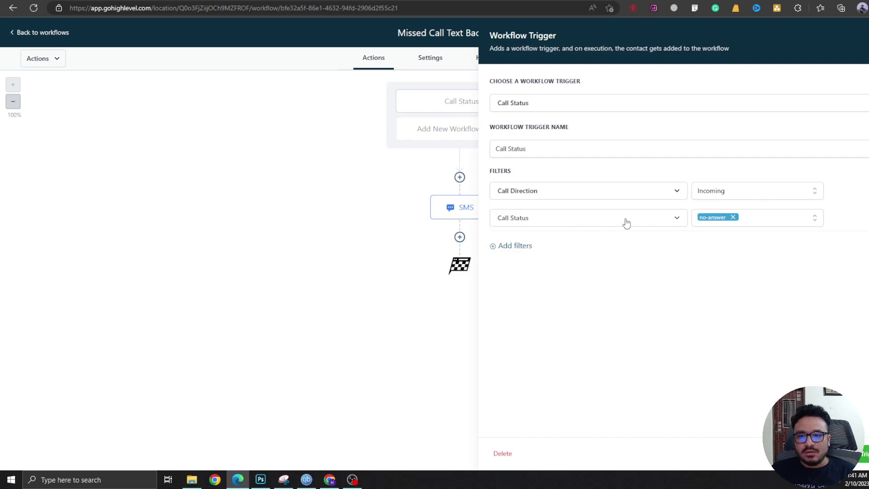
click(748, 222)
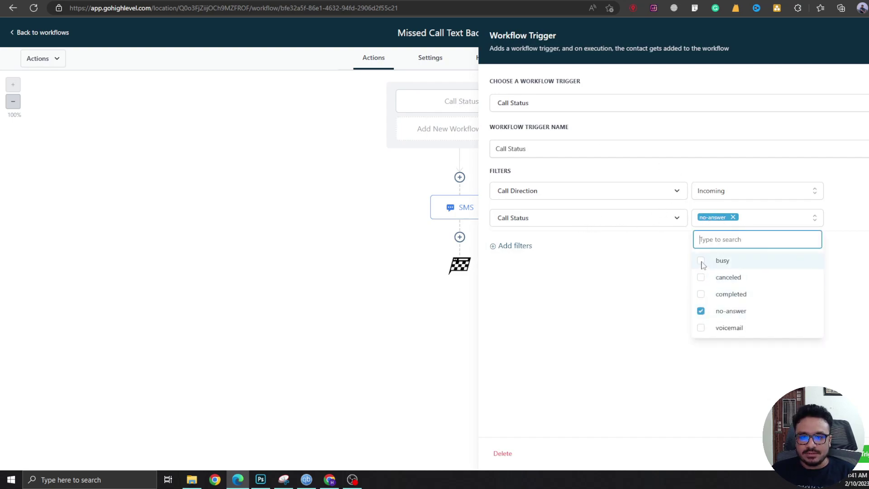
click(701, 312)
click(702, 266)
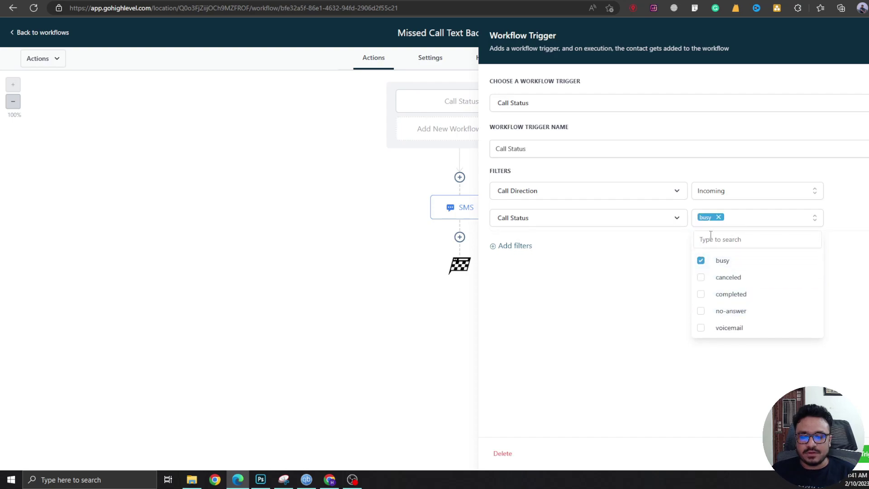
click(679, 284)
click(864, 455)
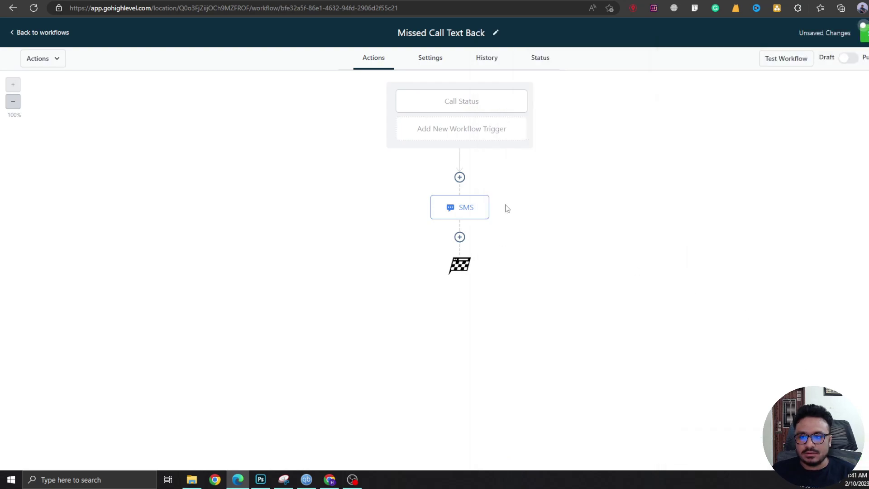
Reword the SMS to 'sorry I couldn't receive your call' and save it.
click(484, 212)
drag(713, 214, 775, 214)
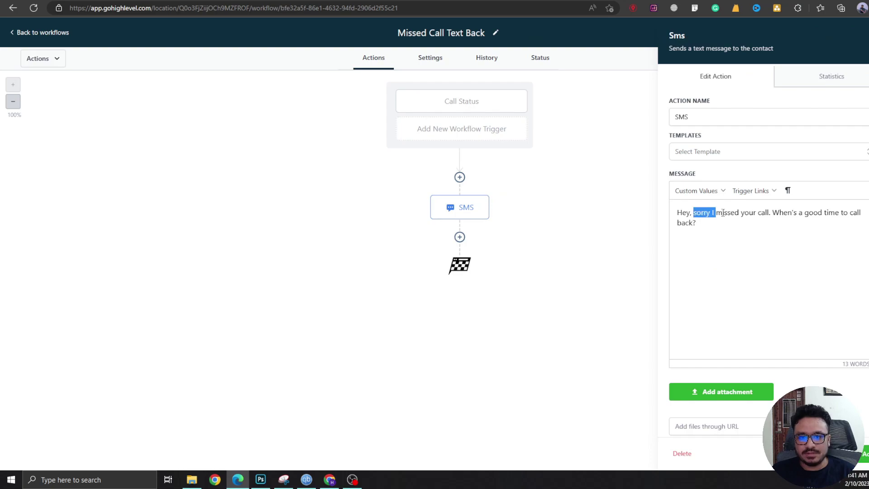
text(coul)
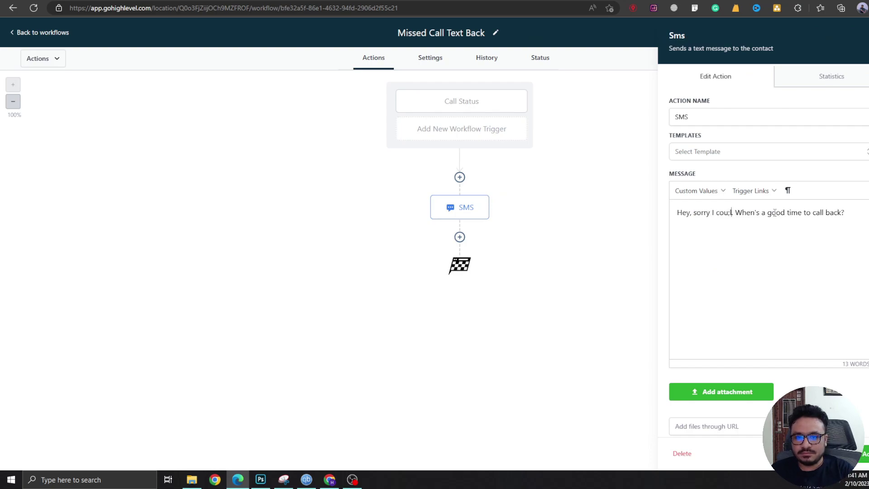
text(dn't re)
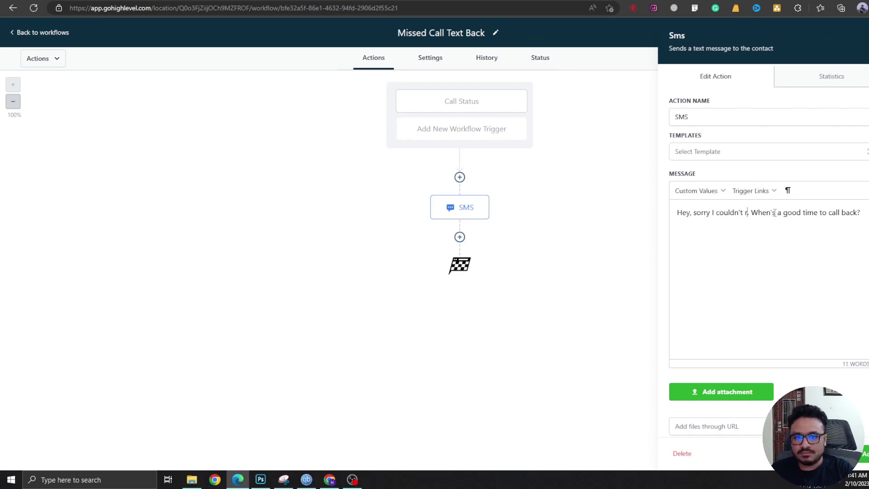
text(ceive your call)
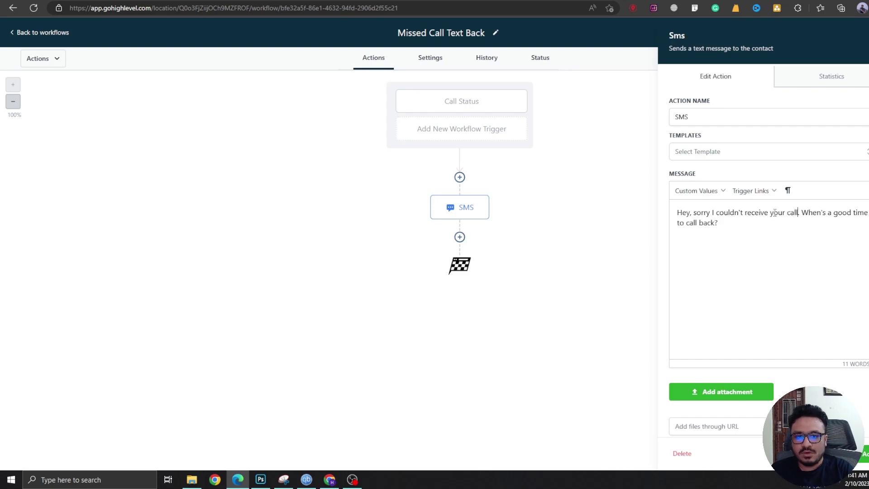
click(866, 455)
click(485, 110)
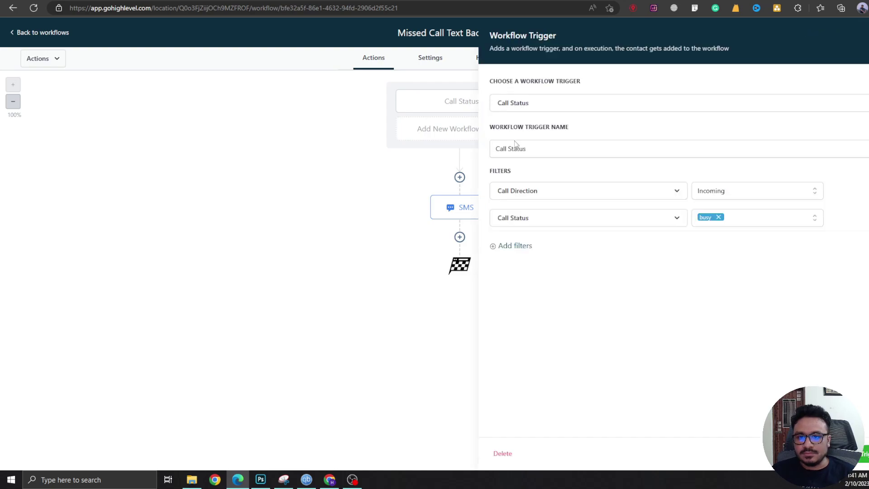
click(721, 219)
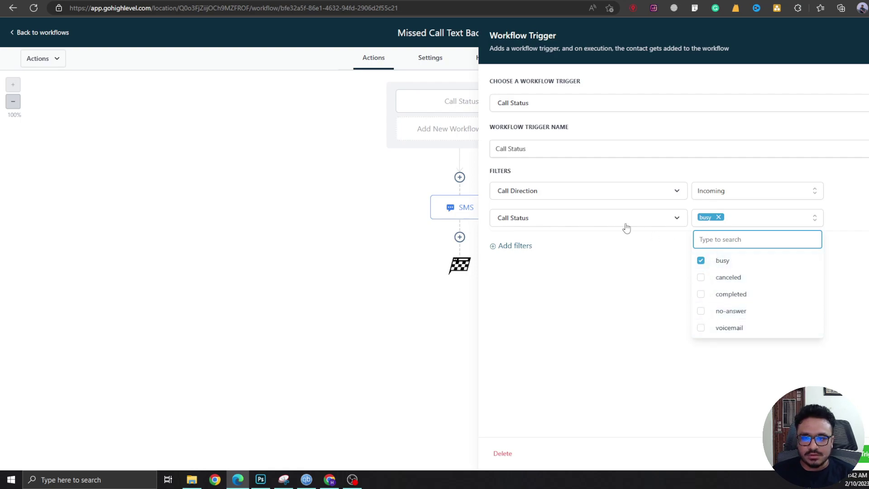
click(654, 262)
click(518, 246)
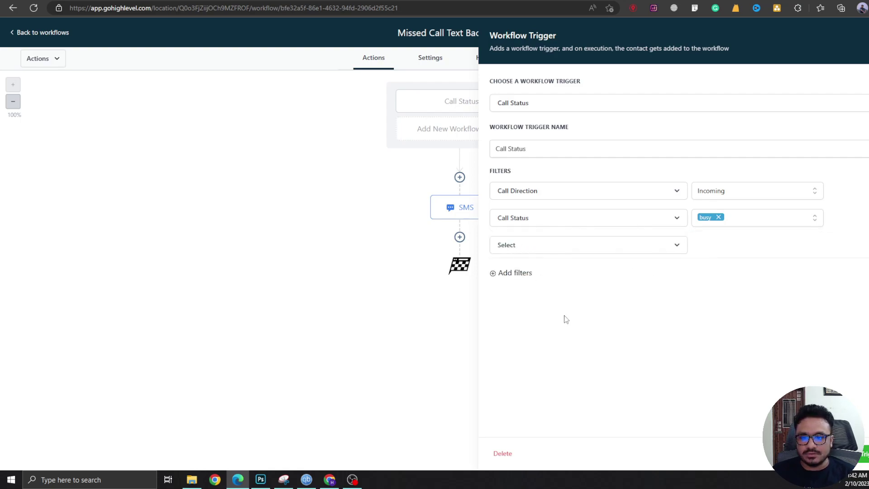
click(545, 246)
scroll(529, 334, down, 1)
scroll(530, 336, up, 1)
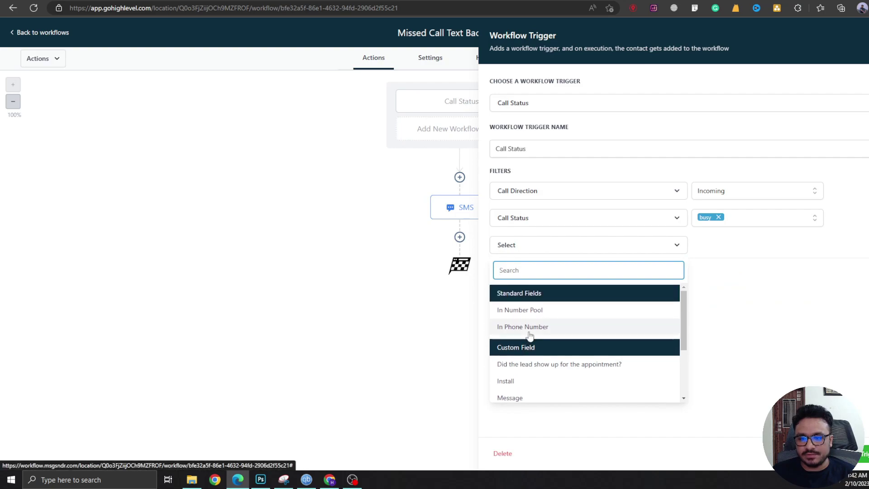
click(530, 328)
click(752, 248)
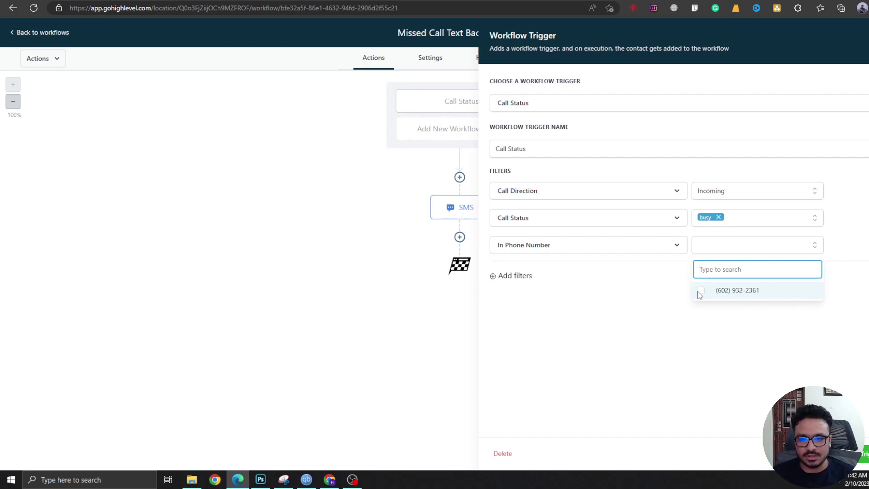
click(716, 290)
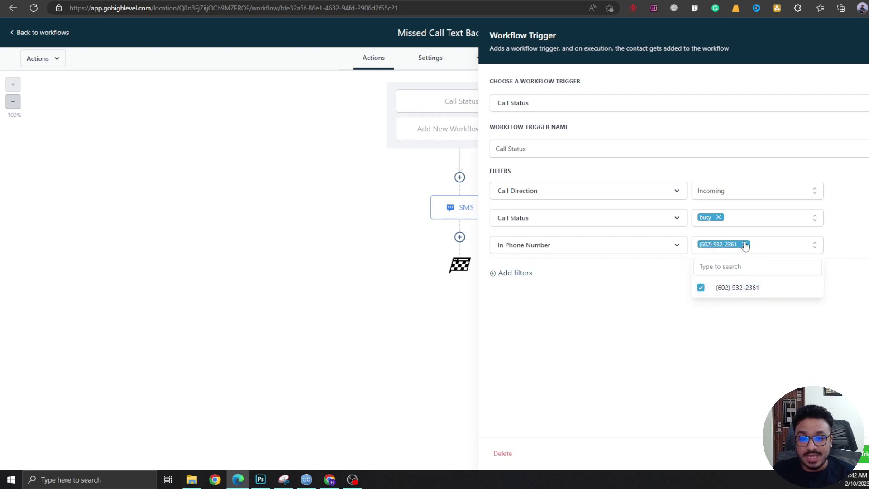
click(745, 245)
click(857, 273)
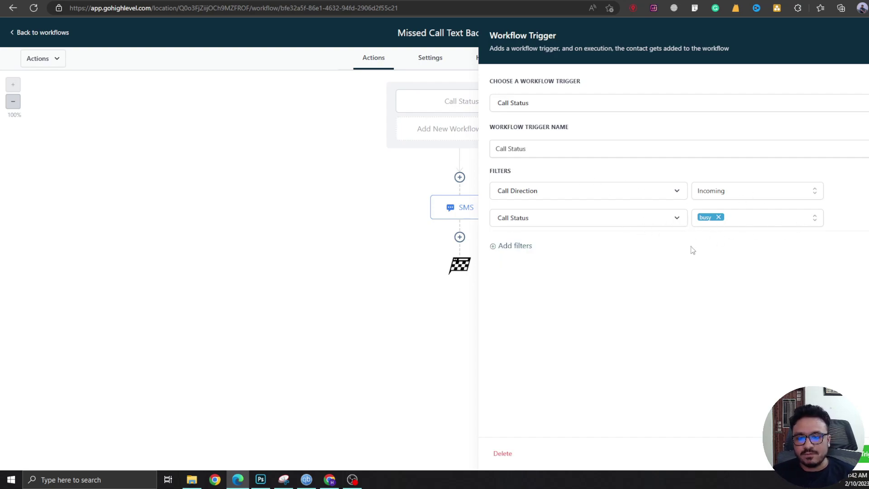
Switch the trigger's Call Status filter from busy back to no-answer and save it.
click(730, 221)
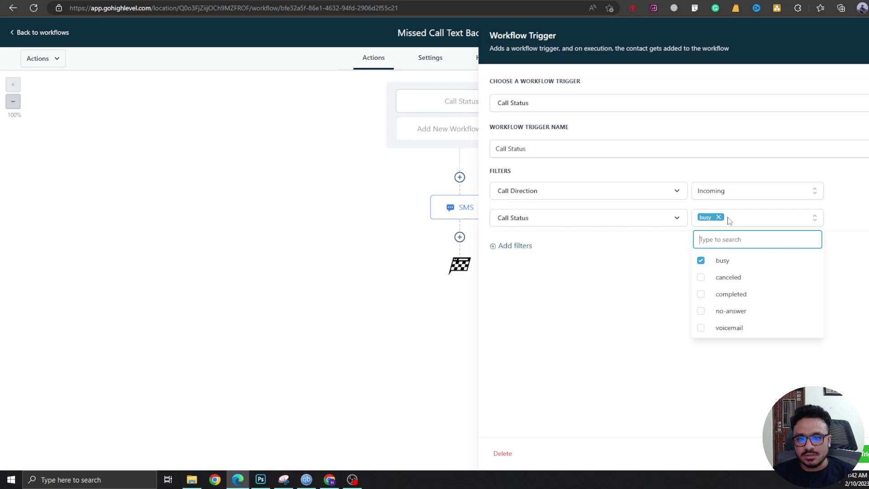
click(701, 260)
click(701, 317)
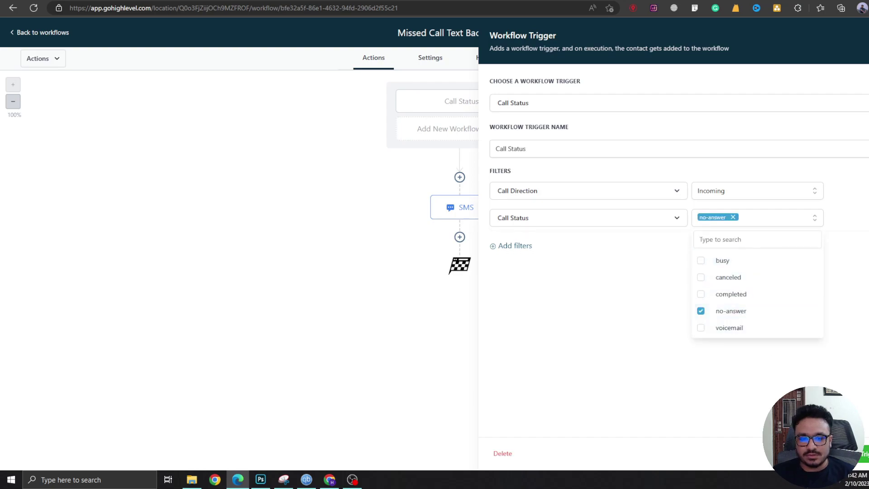
click(863, 454)
Restore the SMS to 'sorry I missed your call', save it, and publish the workflow.
click(484, 215)
click(726, 210)
text(Hey, sorry I couldn't receive your call. When's a good time to call back?)
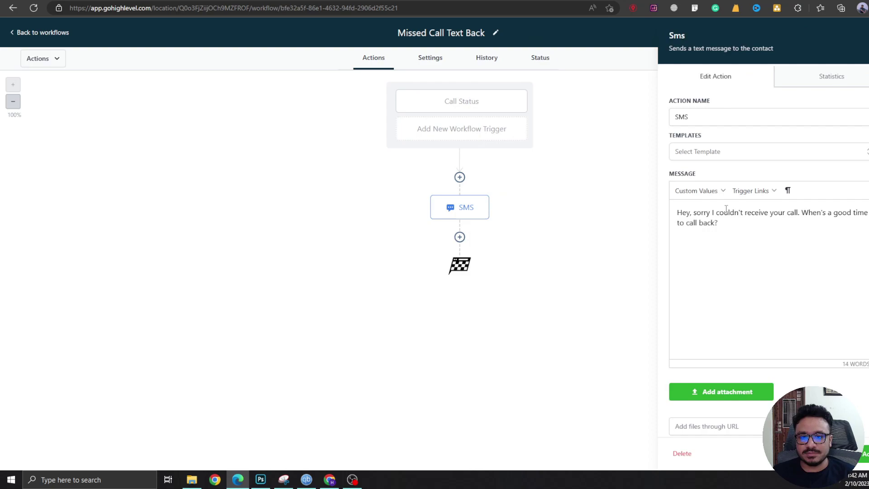
drag(717, 214, 799, 213)
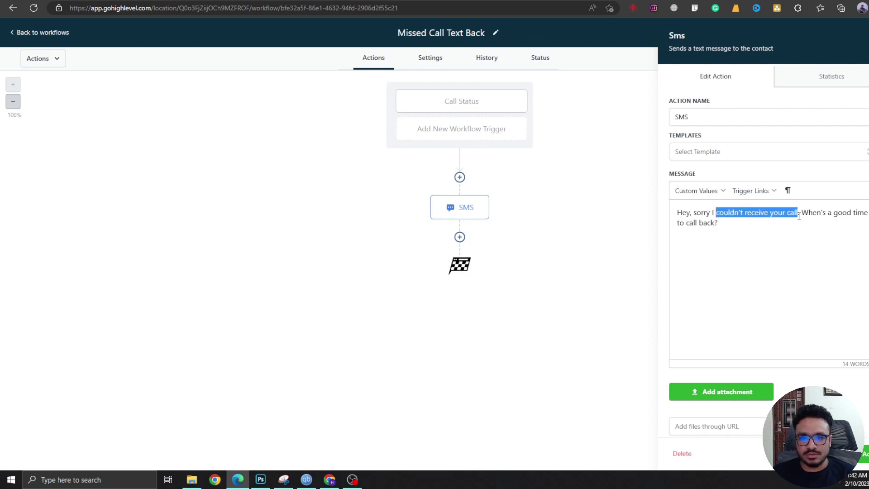
text(missed y)
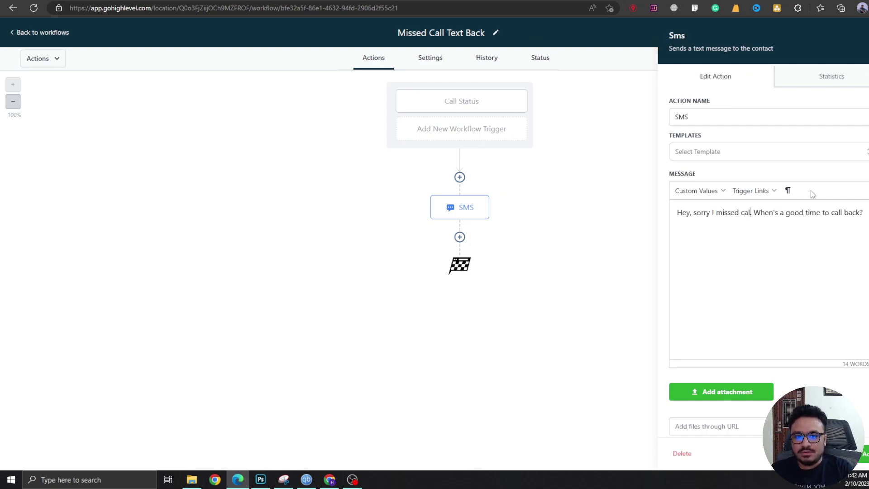
text(our call)
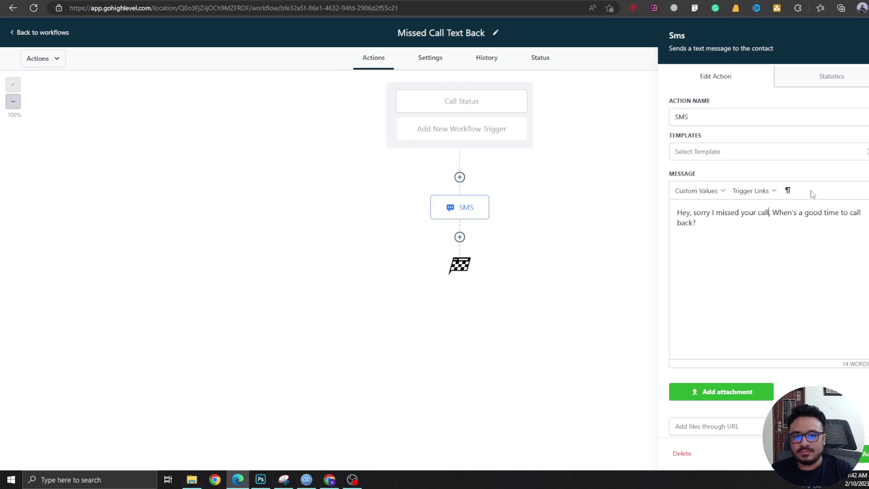
text(.)
click(862, 453)
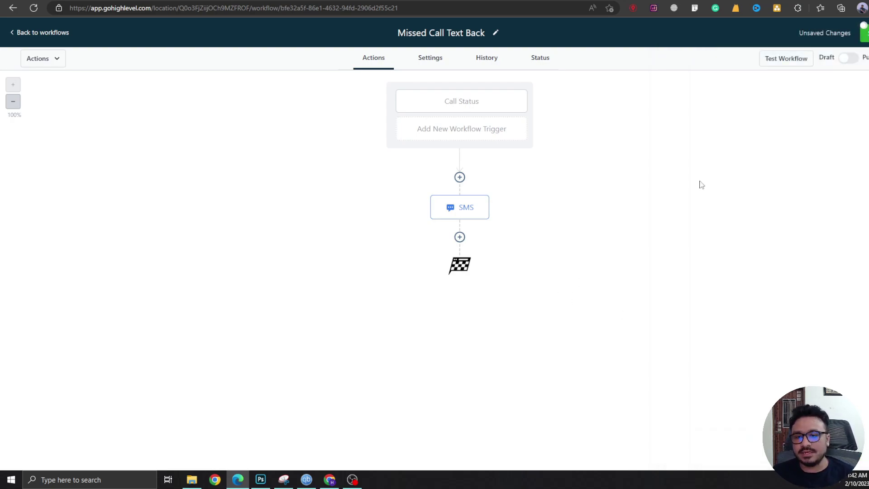
click(847, 58)
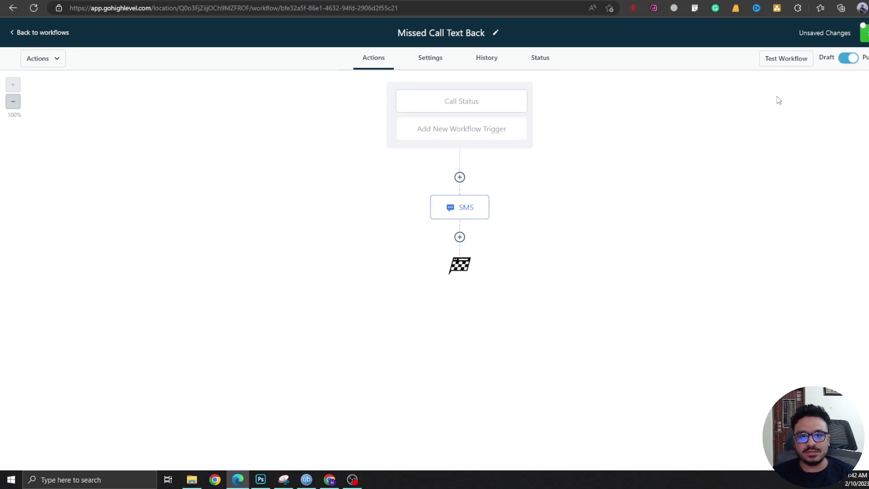